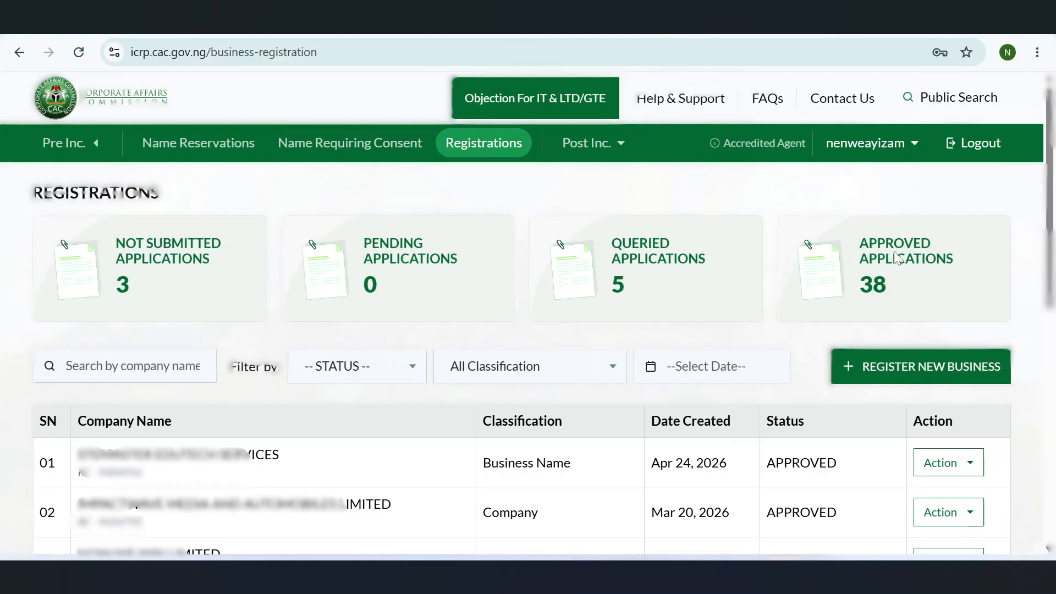
Step: Browse the screenshots of the registrations dashboard and its continue-application menu, going back once to the dashboard image
mouse_move(1043, 320)
click(1040, 297)
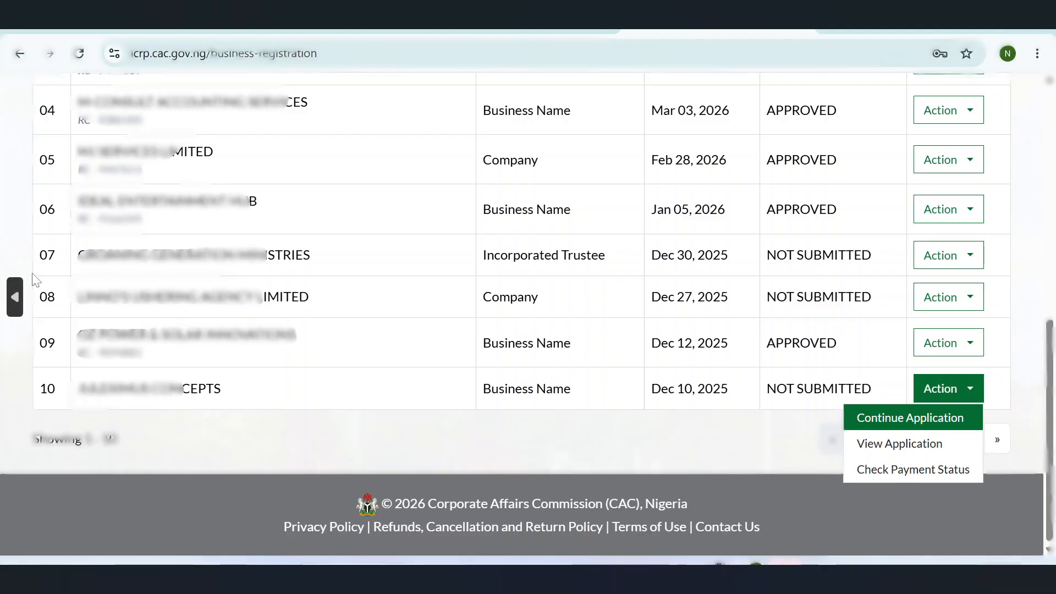
click(19, 300)
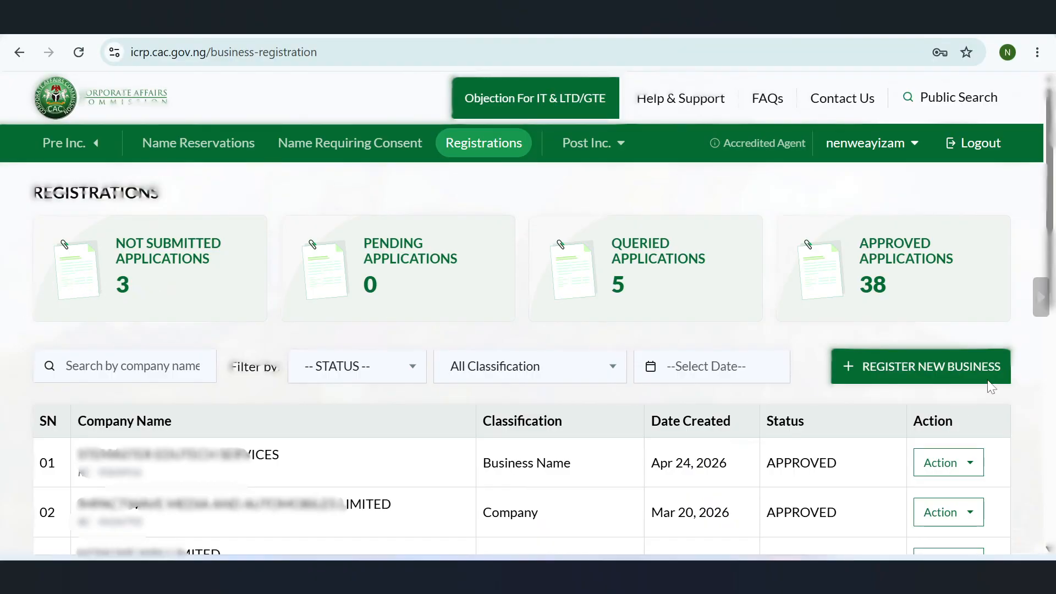
click(1039, 299)
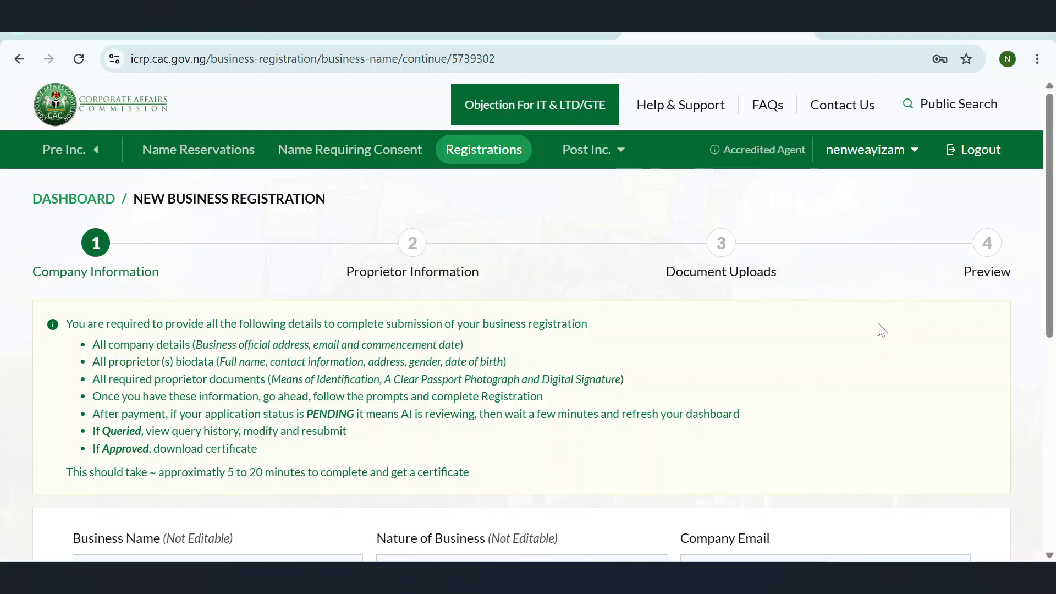
Step: Advance from the company information requirements screenshot to the filled company details form and on to the proprietor screenshots
mouse_move(1027, 359)
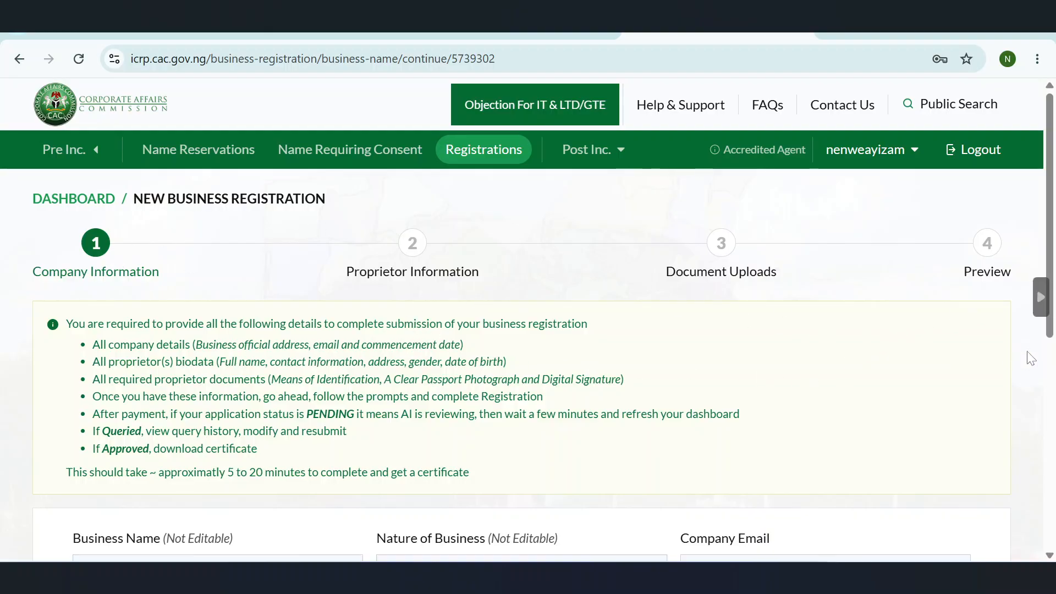
scroll(1032, 286, down, 6)
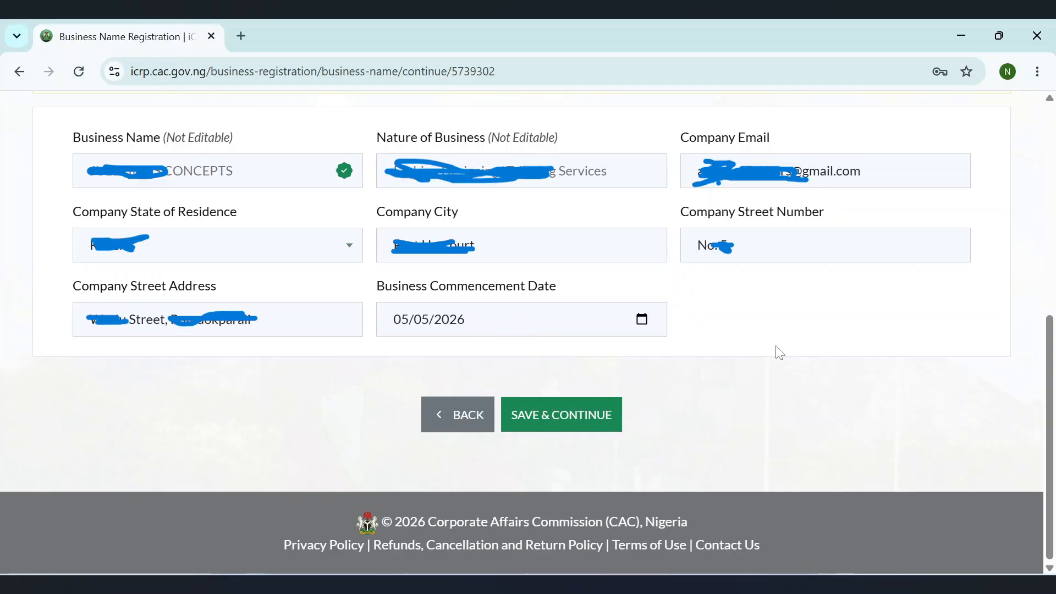
mouse_move(1045, 296)
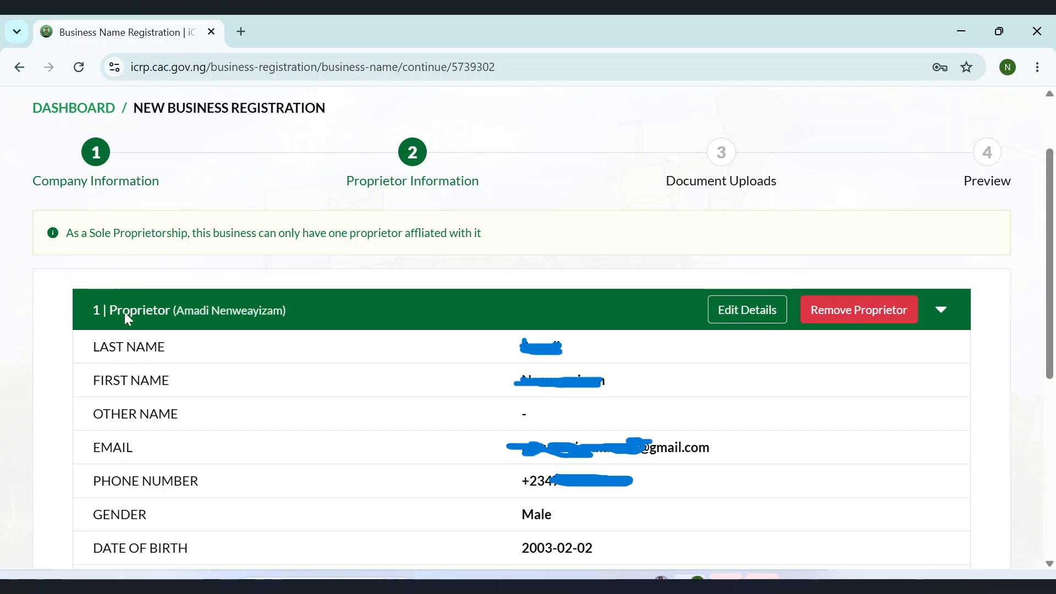
Step: Review both screenshots of the proprietor's entered details, and advance to the document uploads screenshot
mouse_move(1026, 320)
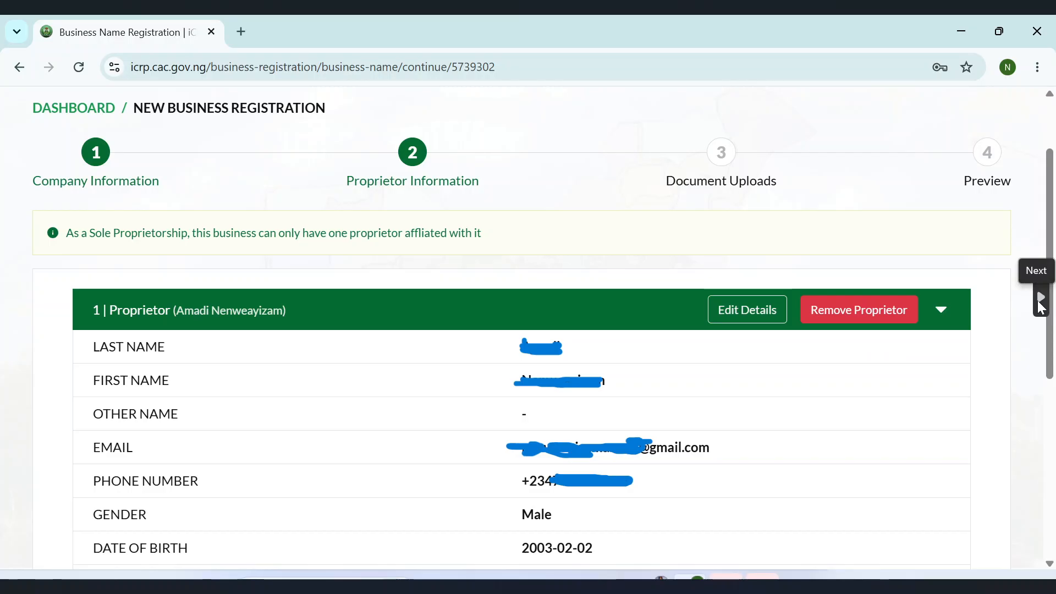
scroll(1041, 305, down, 6)
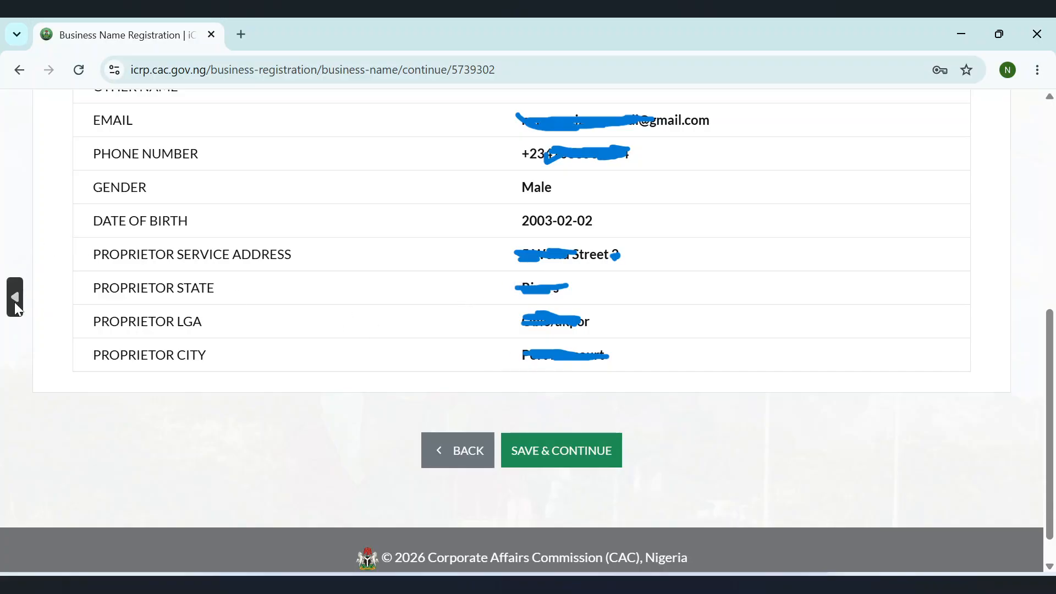
scroll(15, 302, up, 5)
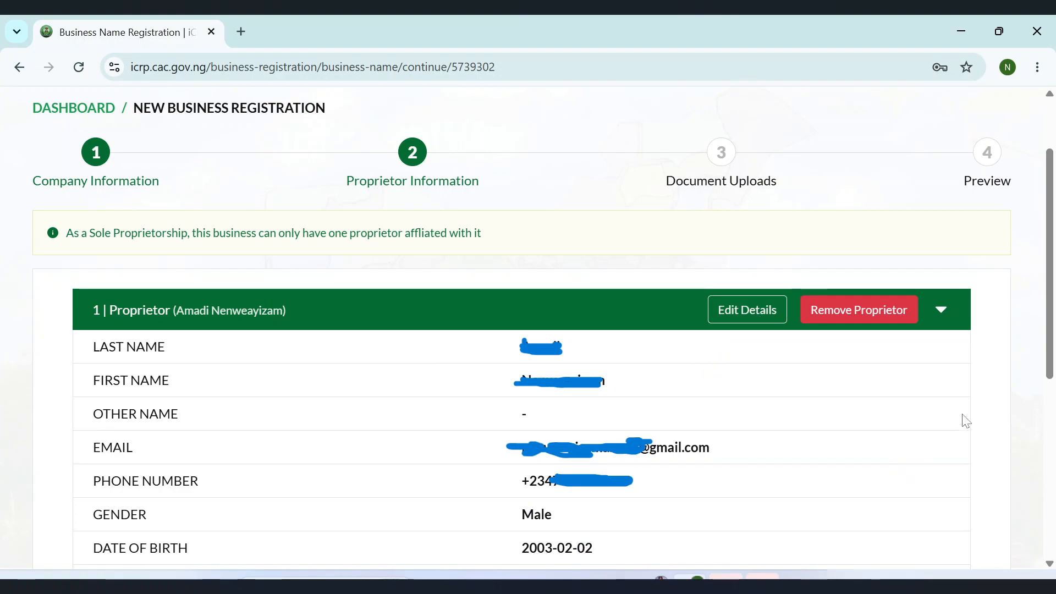
scroll(1039, 297, down, 6)
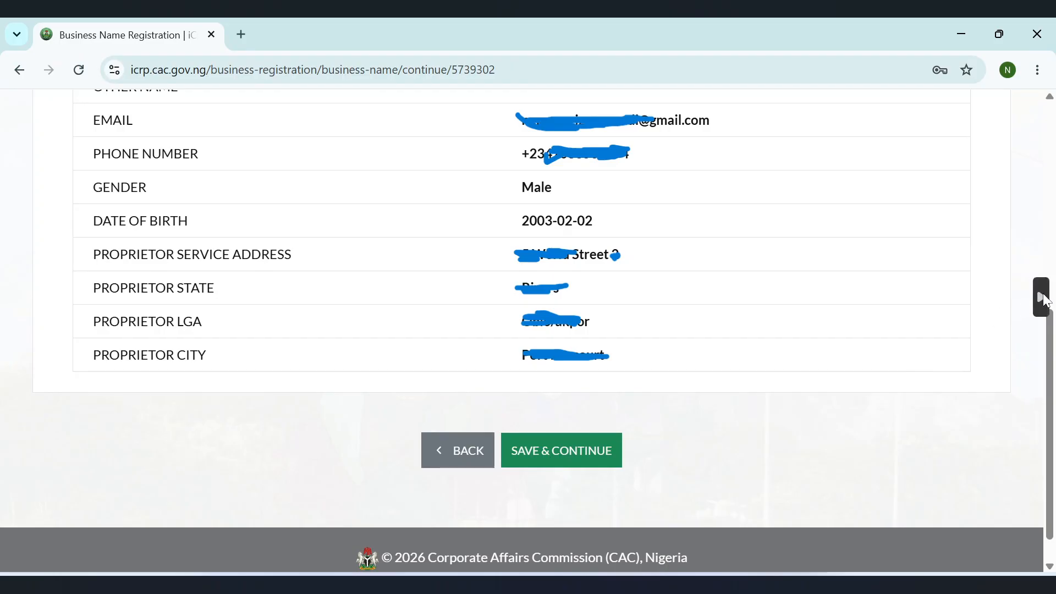
click(1042, 297)
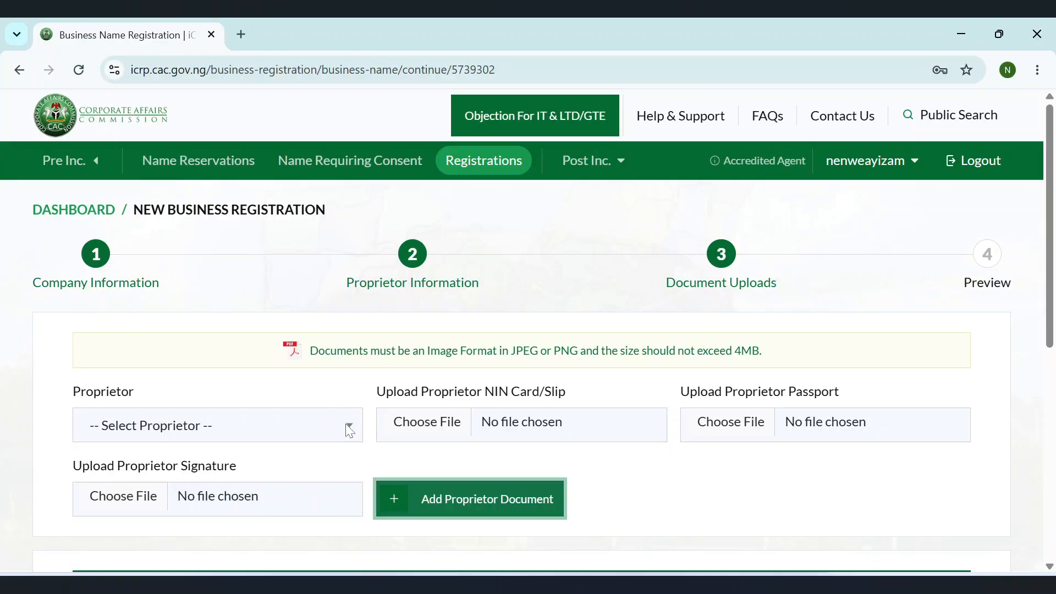
Step: Go back through the screenshots to the image of the registration portal's home page
click(14, 297)
click(14, 297)
click(14, 297)
click(14, 297)
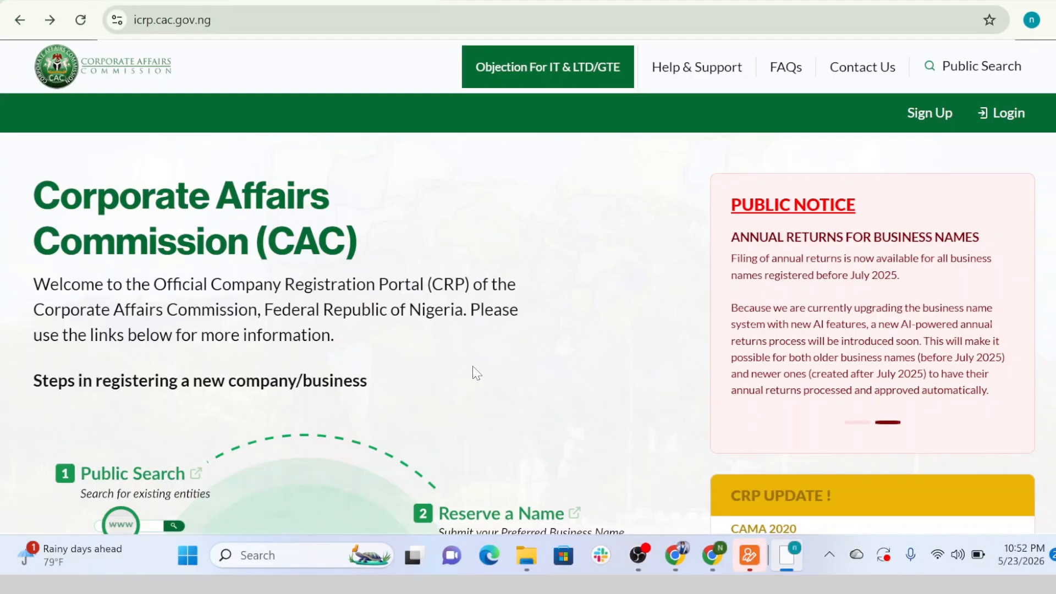
Step: Advance from the home page image through the company and proprietor information screenshots to the document uploads image
click(1041, 311)
click(1040, 311)
click(1040, 310)
click(1040, 311)
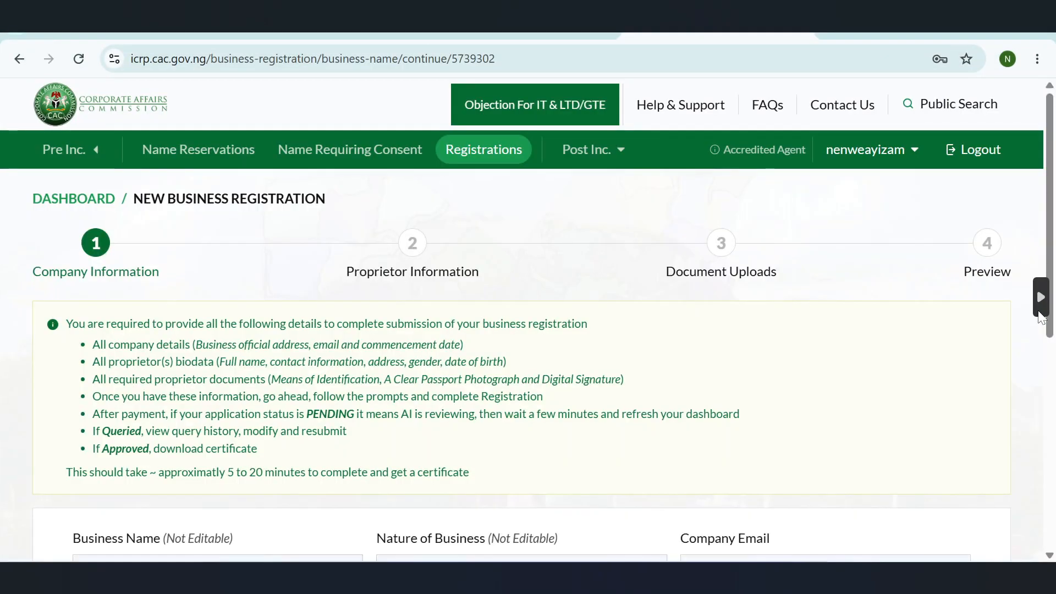
click(1040, 311)
click(1041, 311)
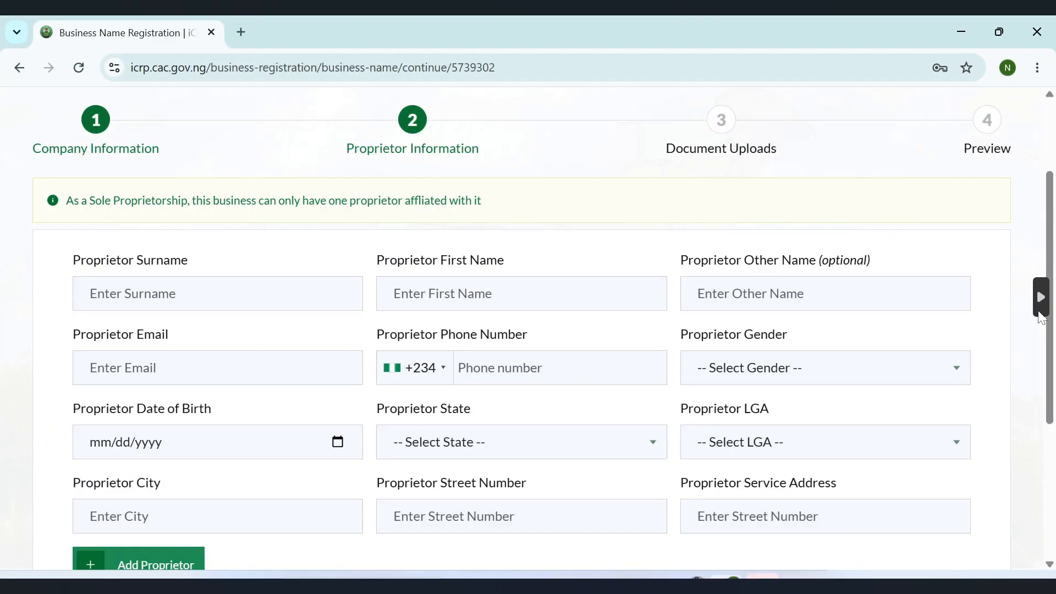
click(1041, 311)
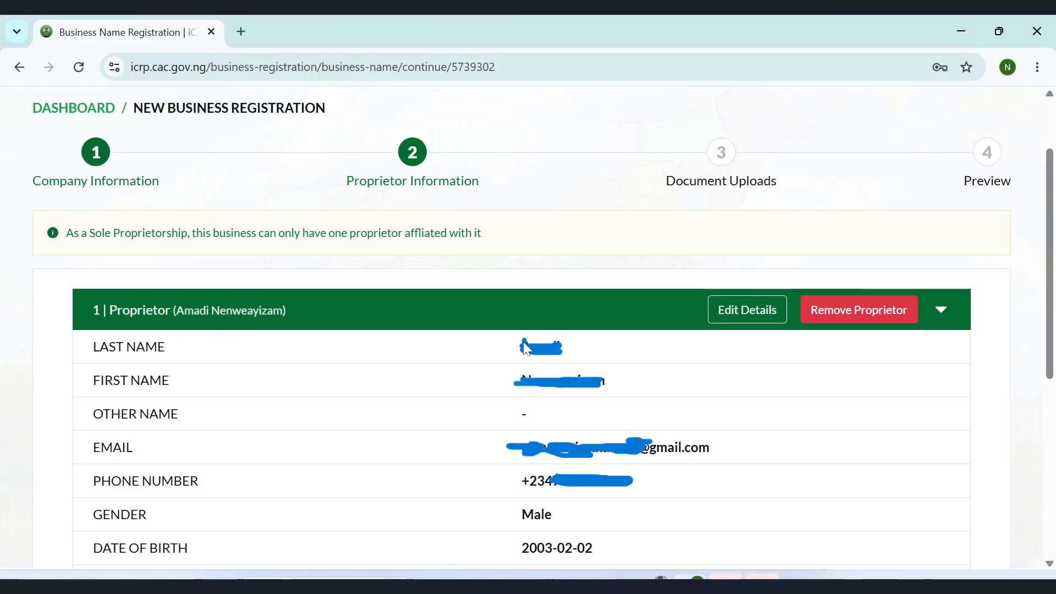
click(1040, 304)
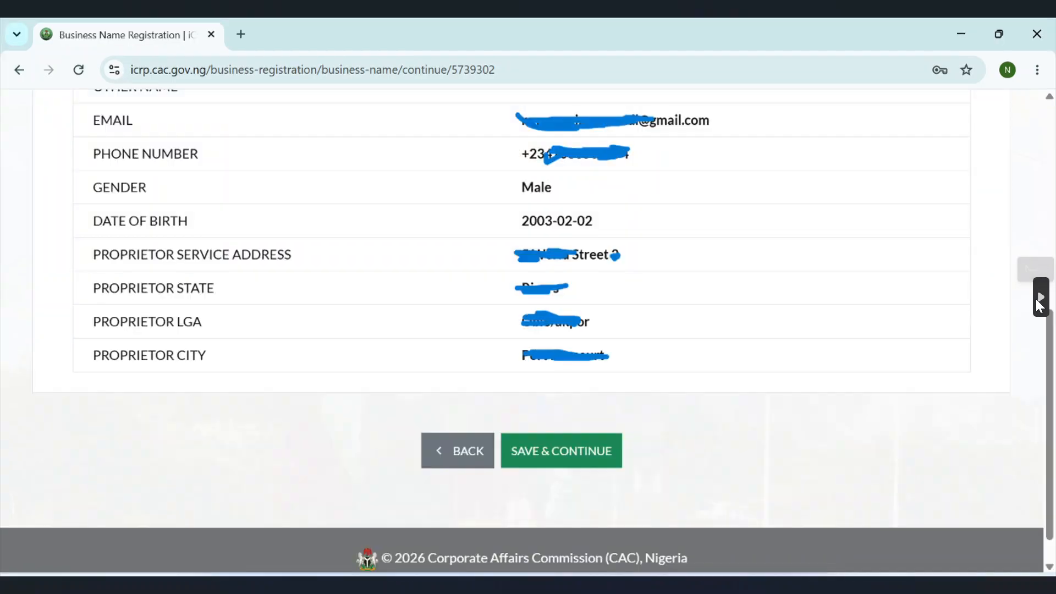
click(1040, 304)
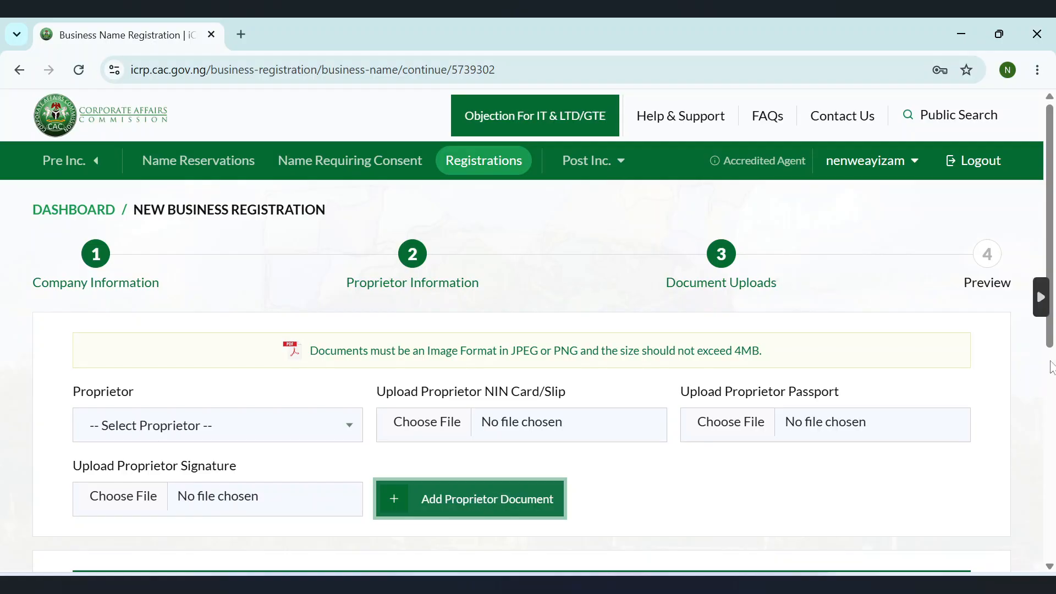
Step: Advance from the document uploads form through the uploaded proprietor files to the application preview screenshot
click(1040, 300)
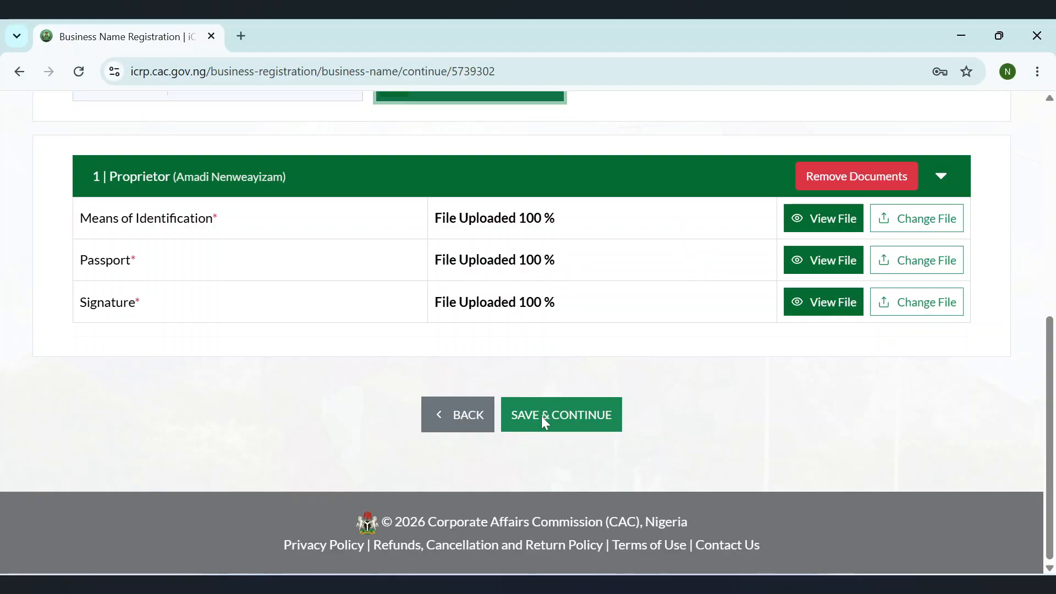
mouse_move(1041, 296)
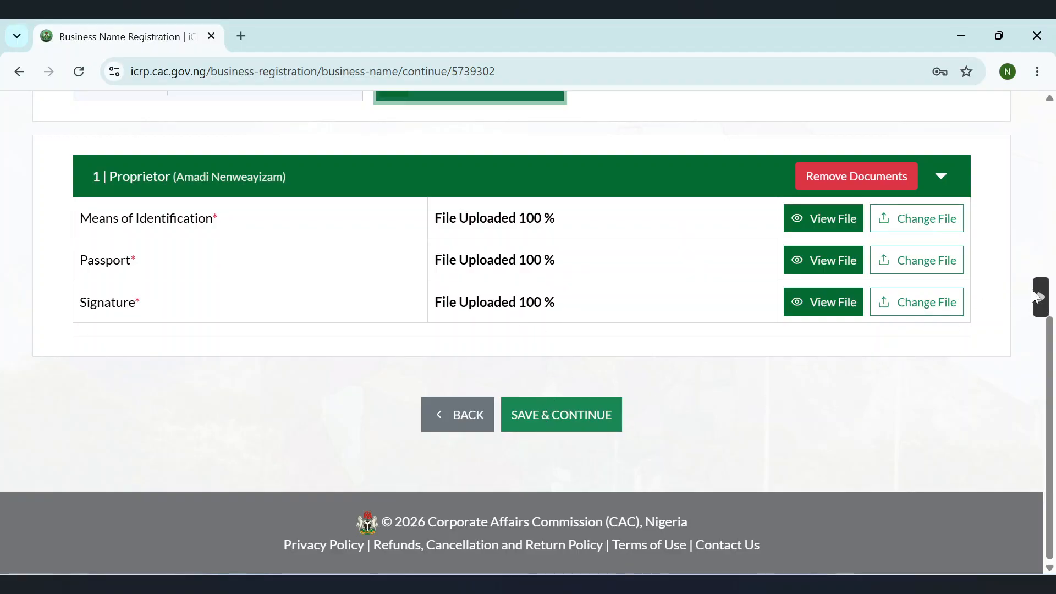
click(1042, 297)
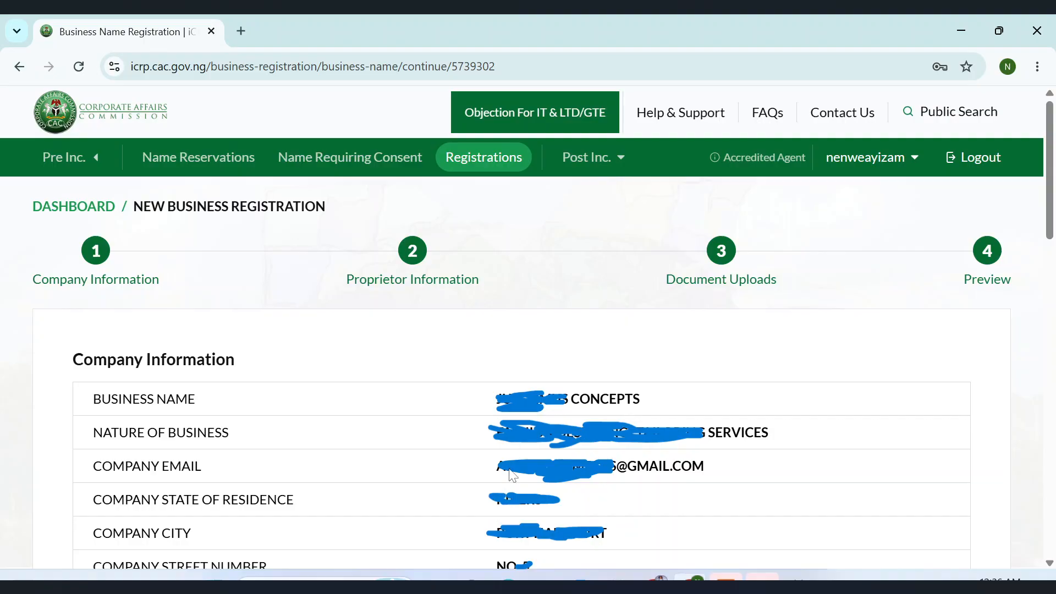
Step: Review the preview screenshots of the company and proprietor information, ending at the uploaded documents with the submit option
mouse_move(1028, 332)
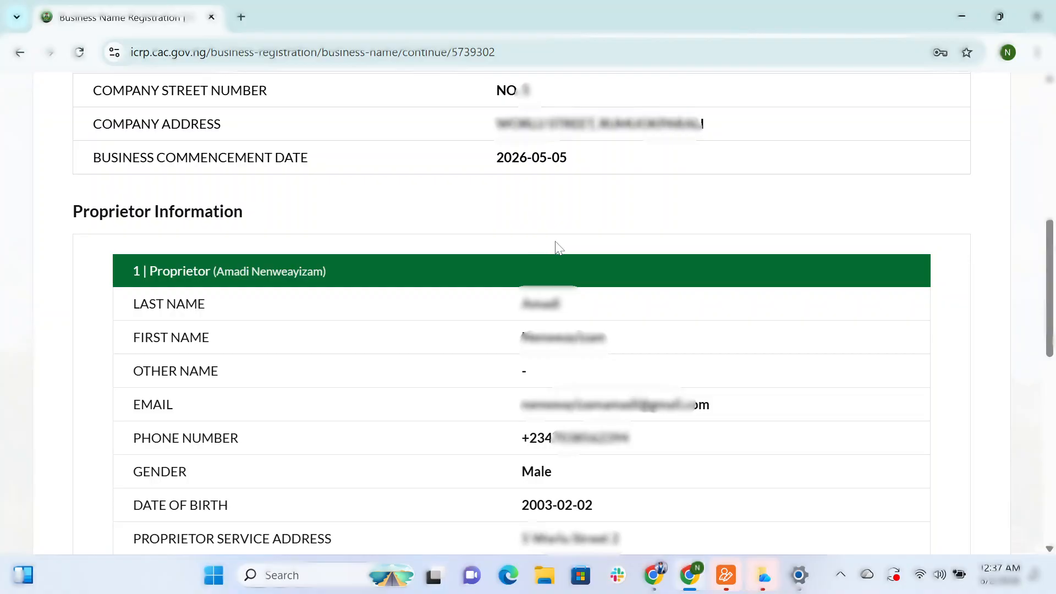
mouse_move(989, 318)
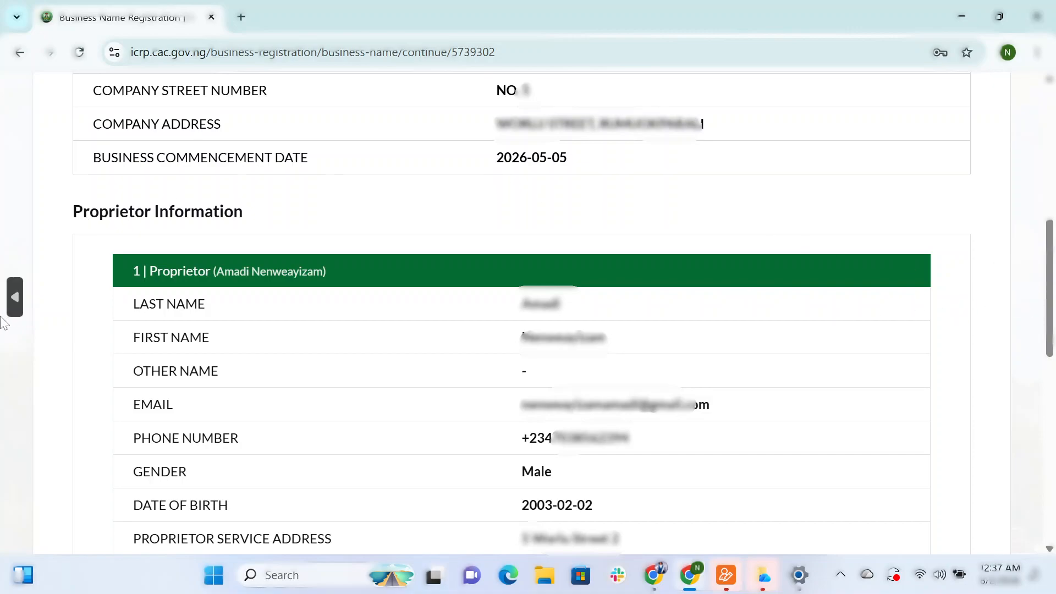
click(12, 300)
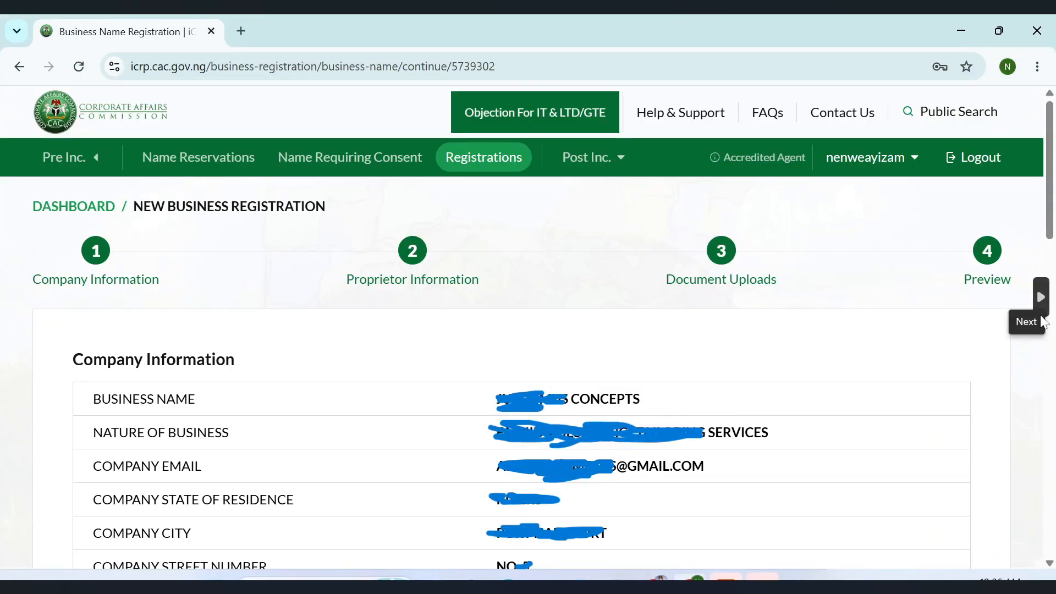
click(1040, 310)
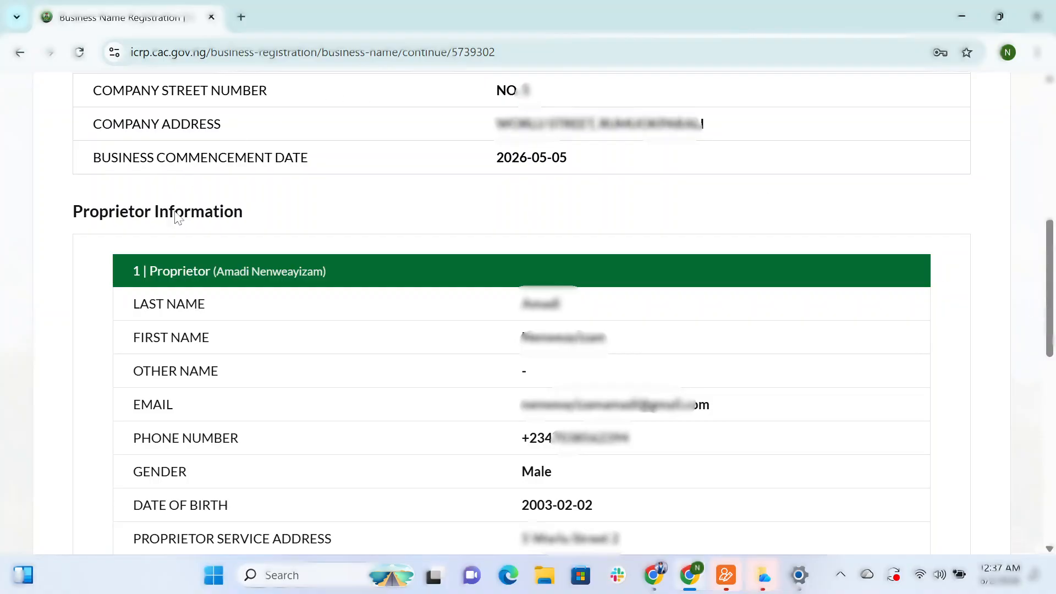
mouse_move(1008, 321)
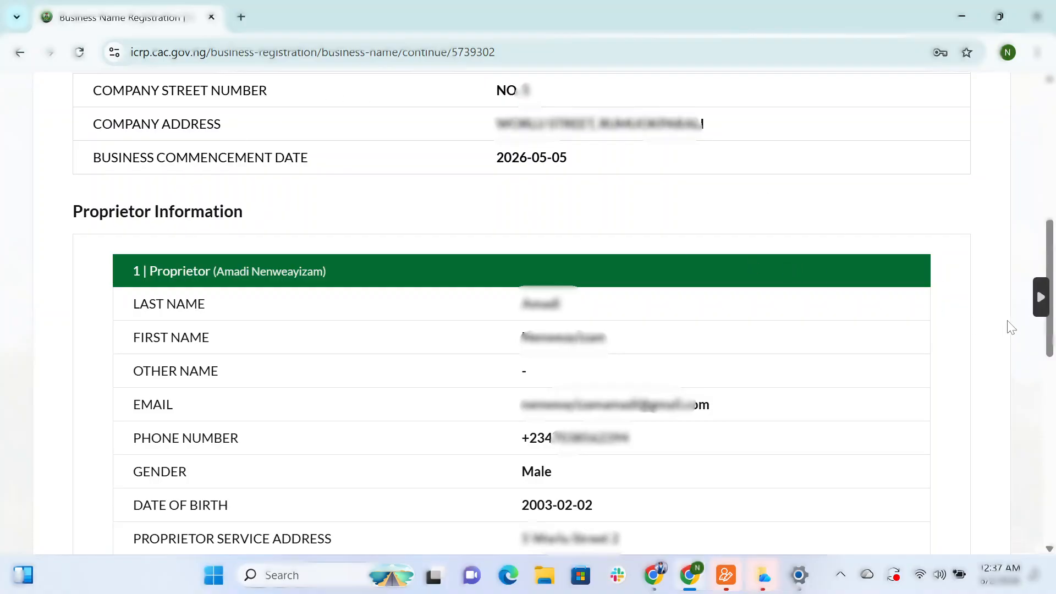
click(1042, 307)
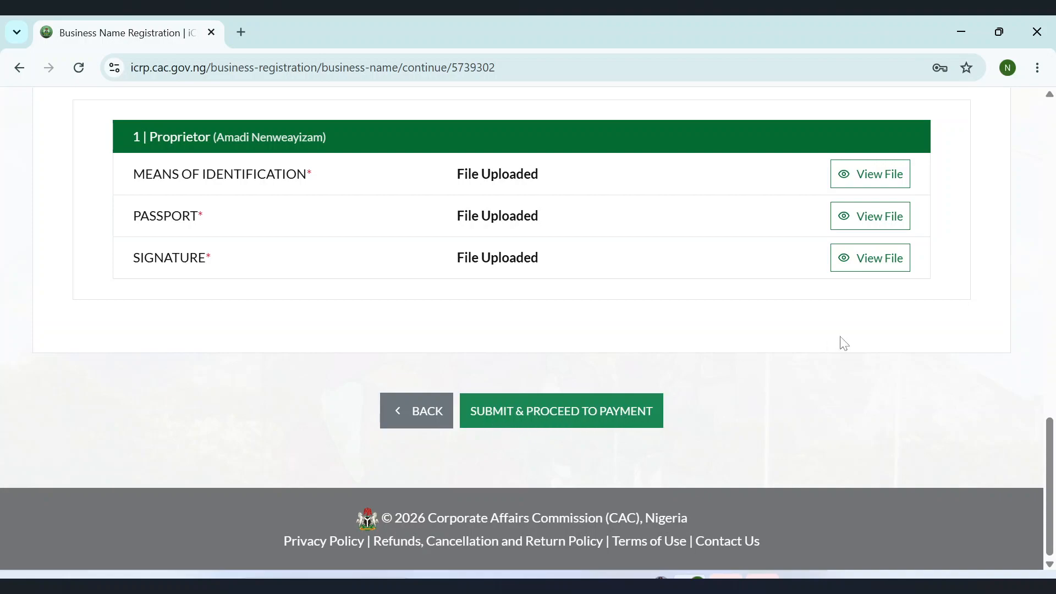
Step: Examine the payment screenshots showing the business name registration fees, the Remita reference and the Remita payment option
mouse_move(1049, 207)
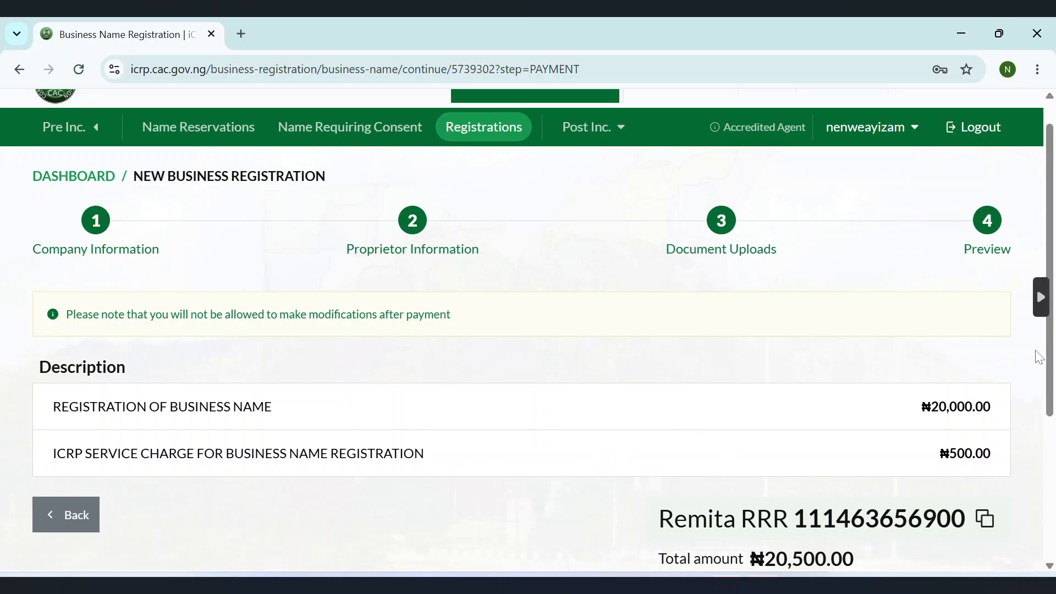
scroll(1046, 310, down, 4)
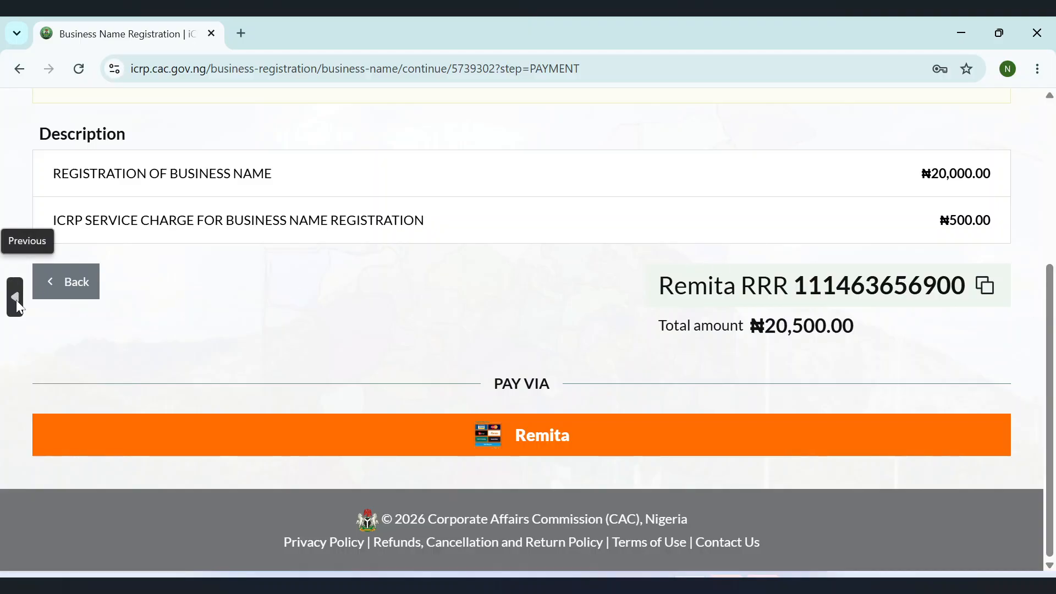
click(15, 302)
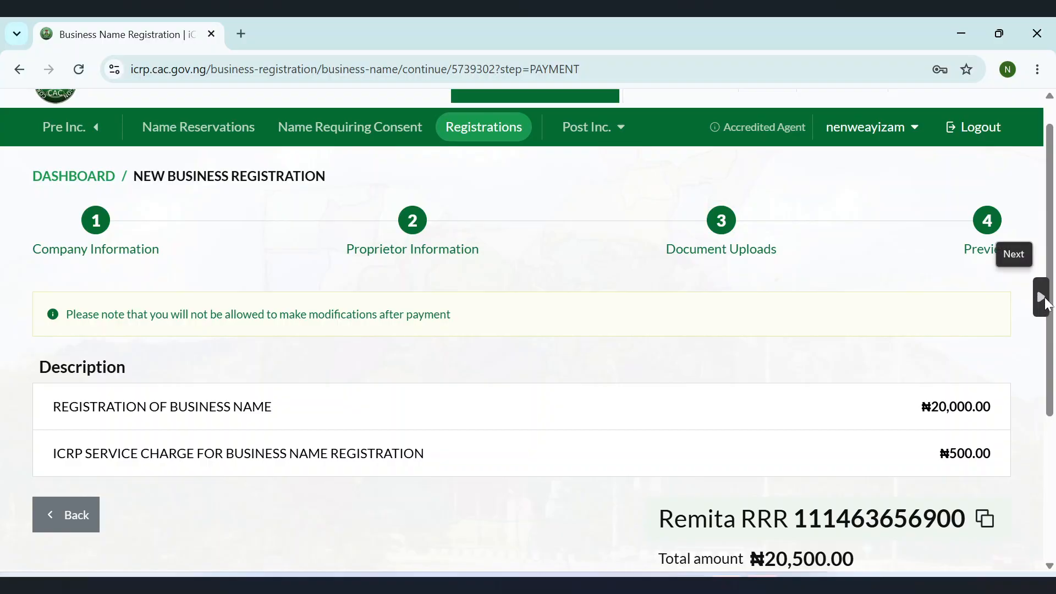
scroll(1047, 303, down, 5)
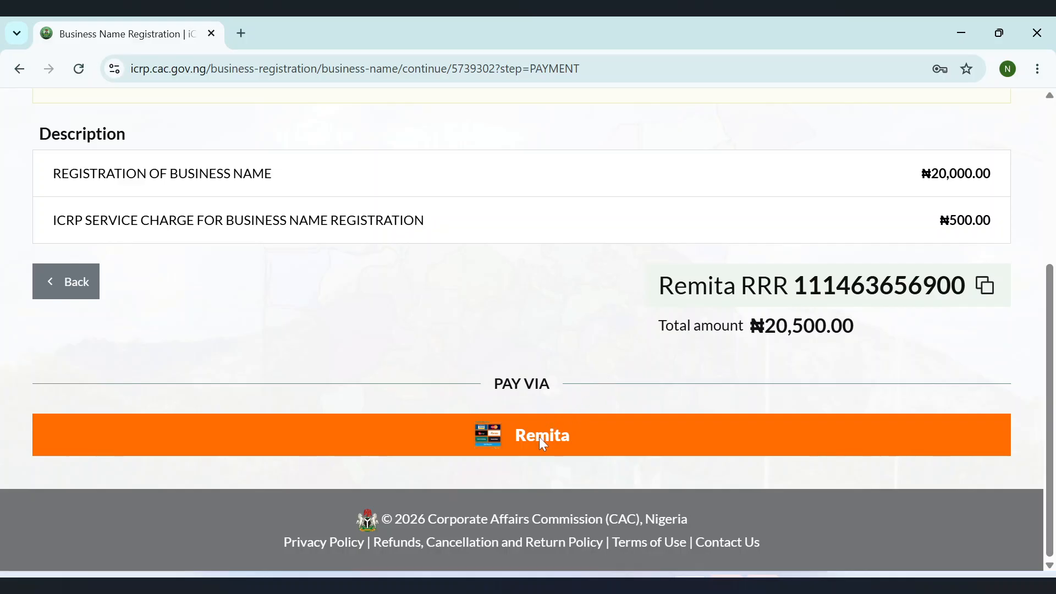
click(556, 437)
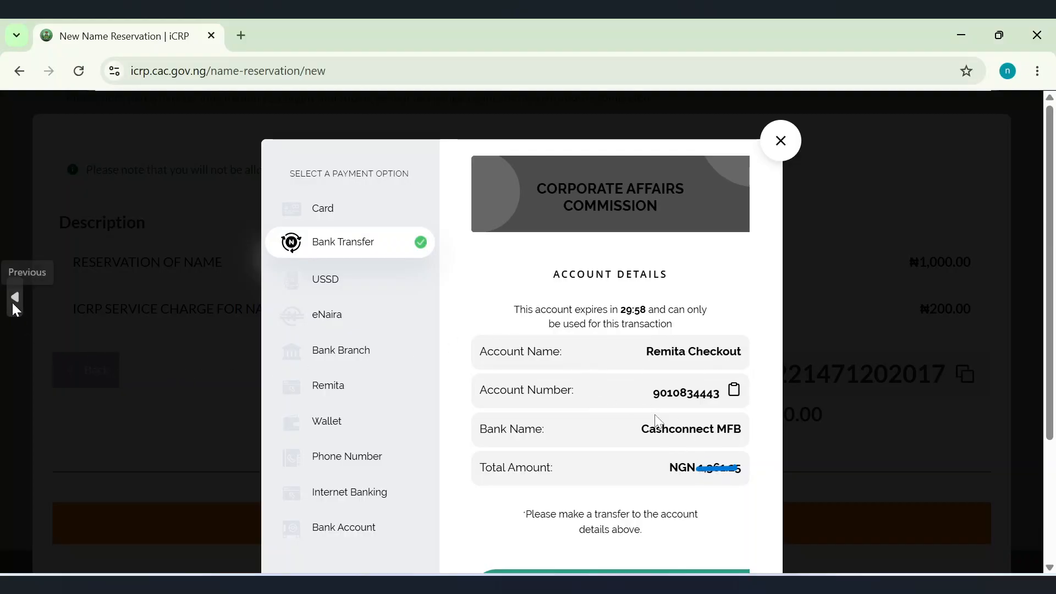
Step: Compare the card, bank transfer and USSD payment options in the Remita checkout screenshots
click(14, 306)
click(14, 301)
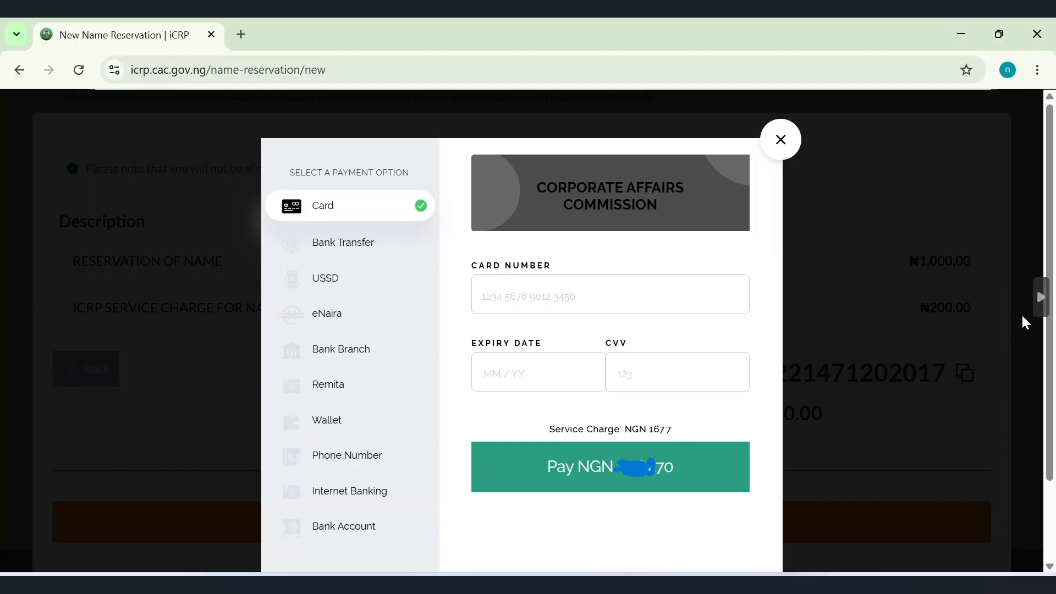
click(1045, 307)
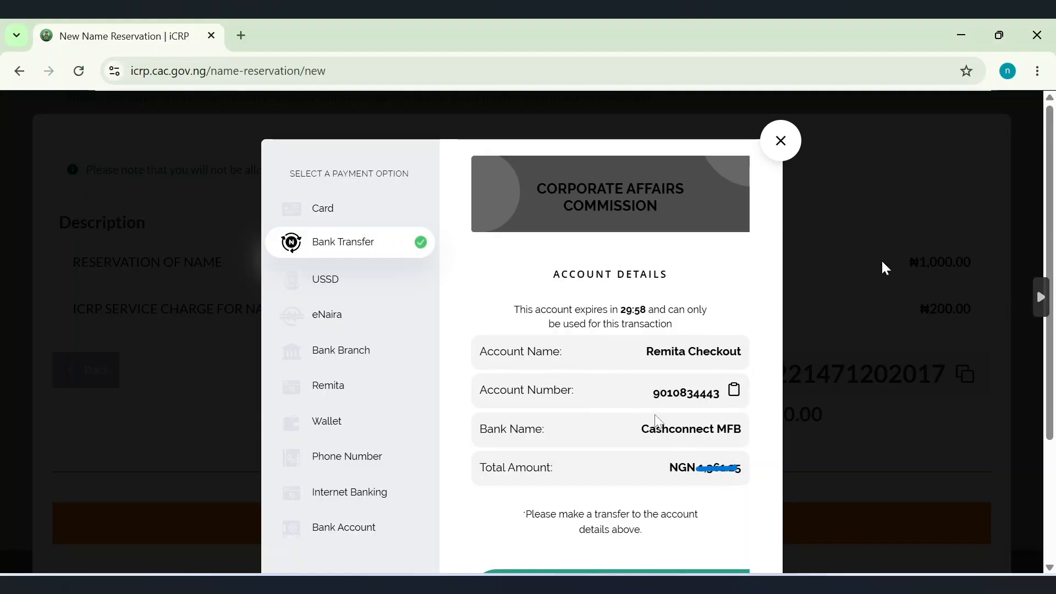
click(1040, 297)
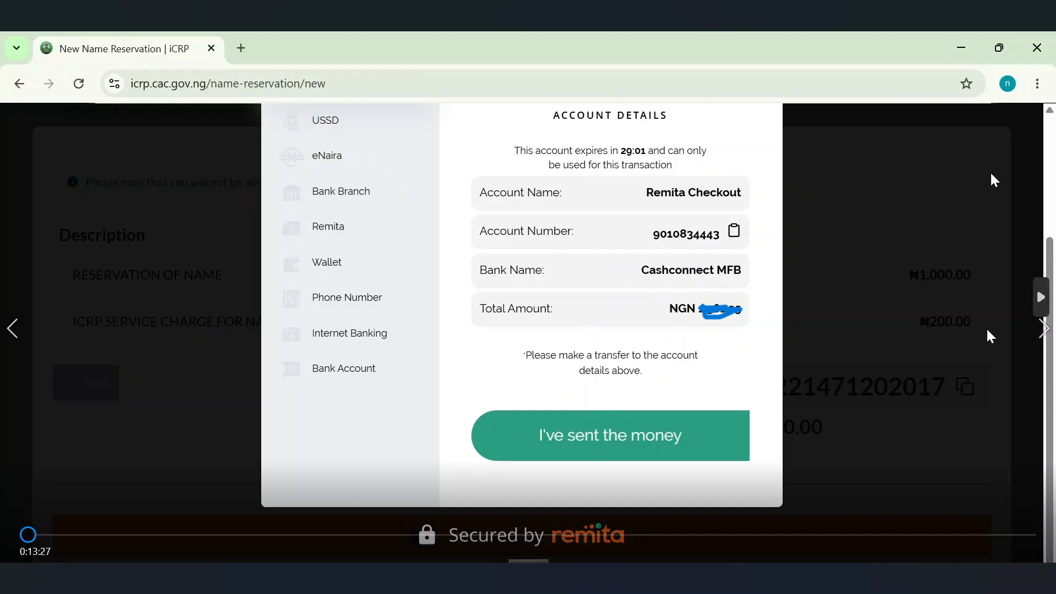
click(1042, 299)
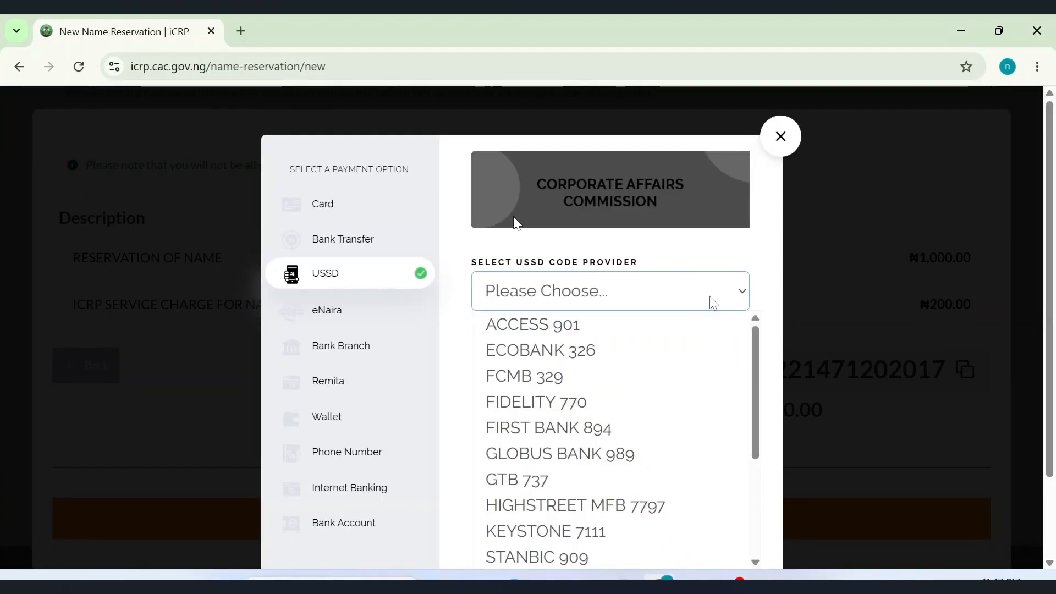